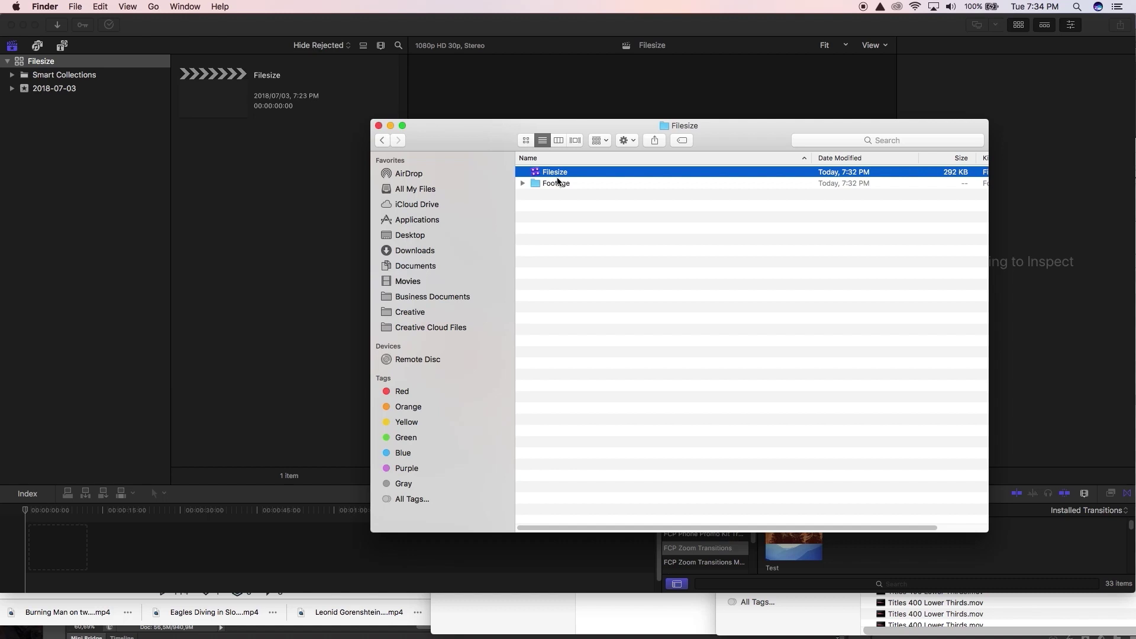
Check the Filesize library's disk size in Finder's Get Info window (292 KB)
right_click(561, 173)
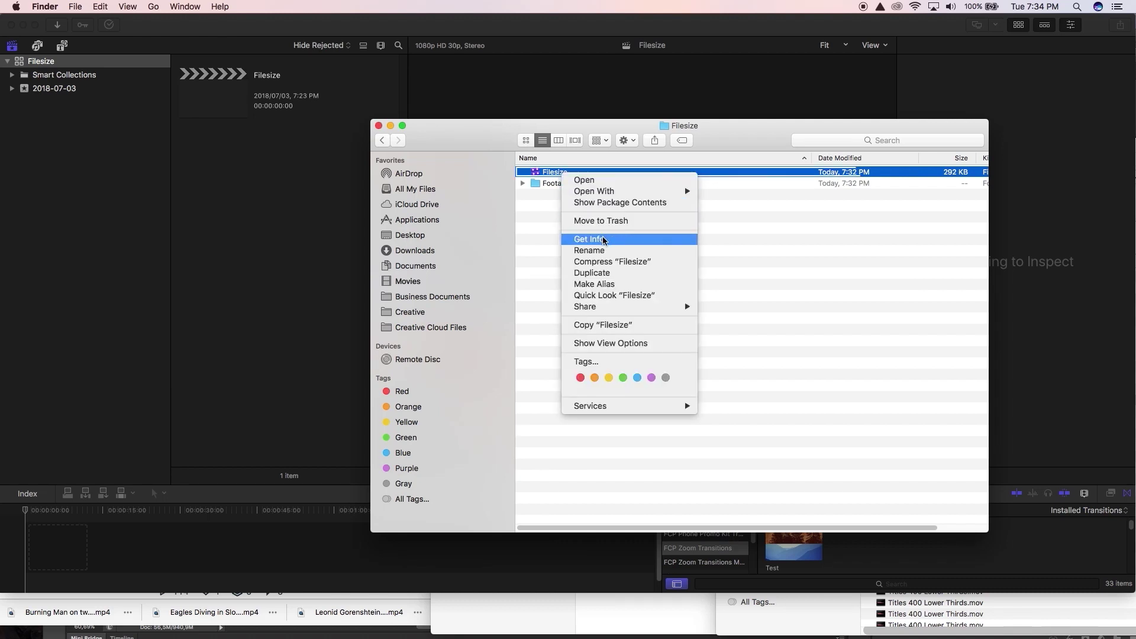
left_click(598, 236)
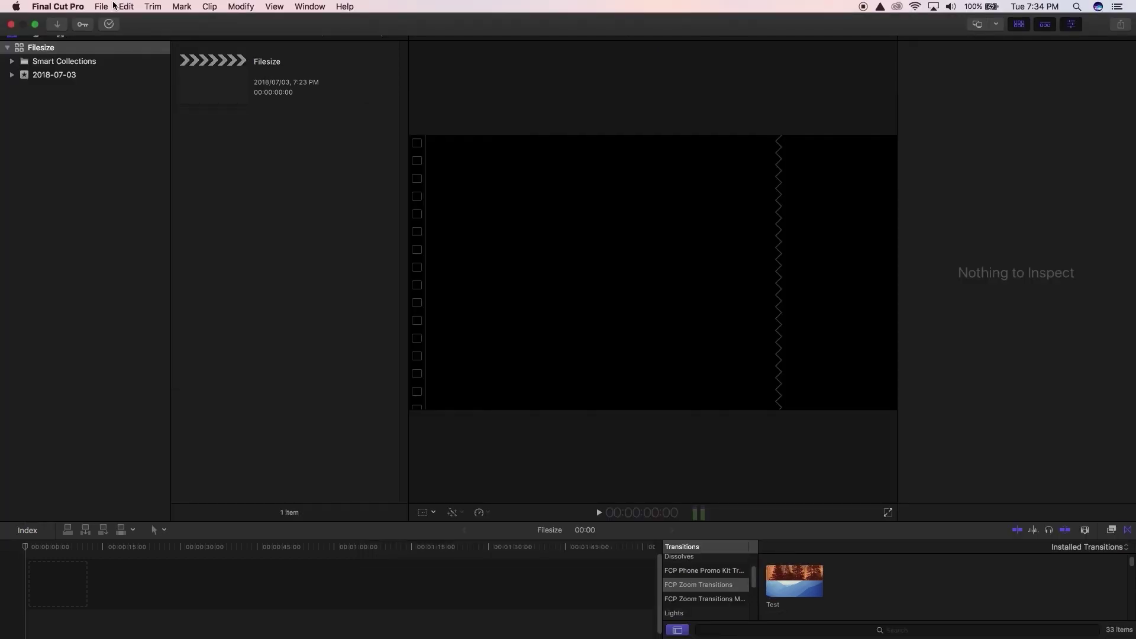
Import all eight clips from the Footage folder into the 2018-07-03 event
left_click(100, 7)
mouse_move(177, 80)
left_click(318, 80)
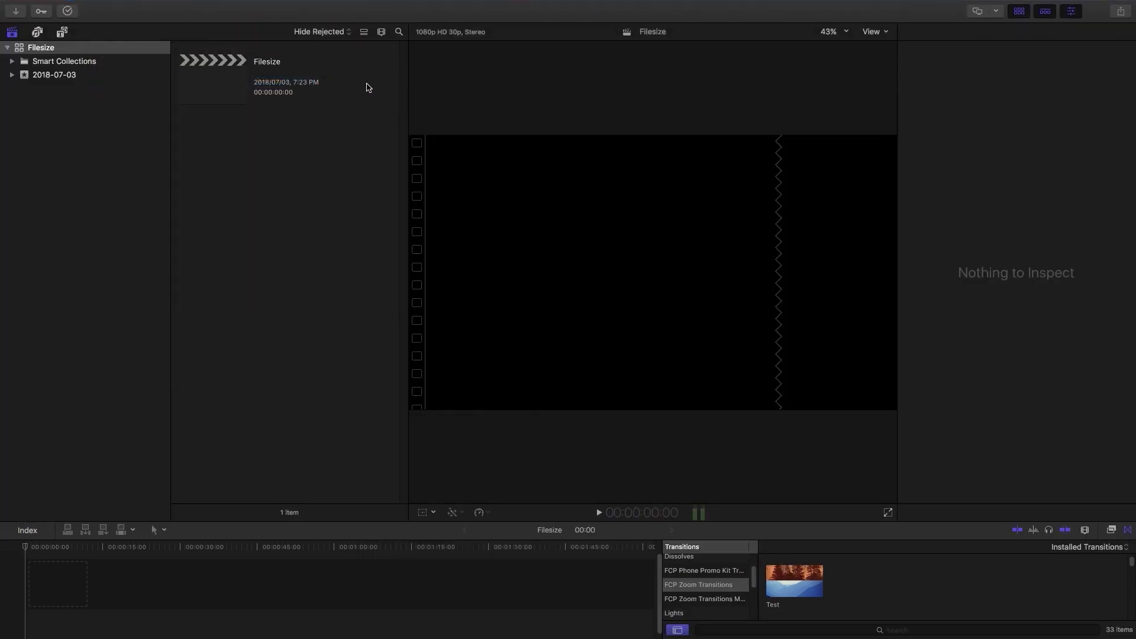
double_click(164, 322)
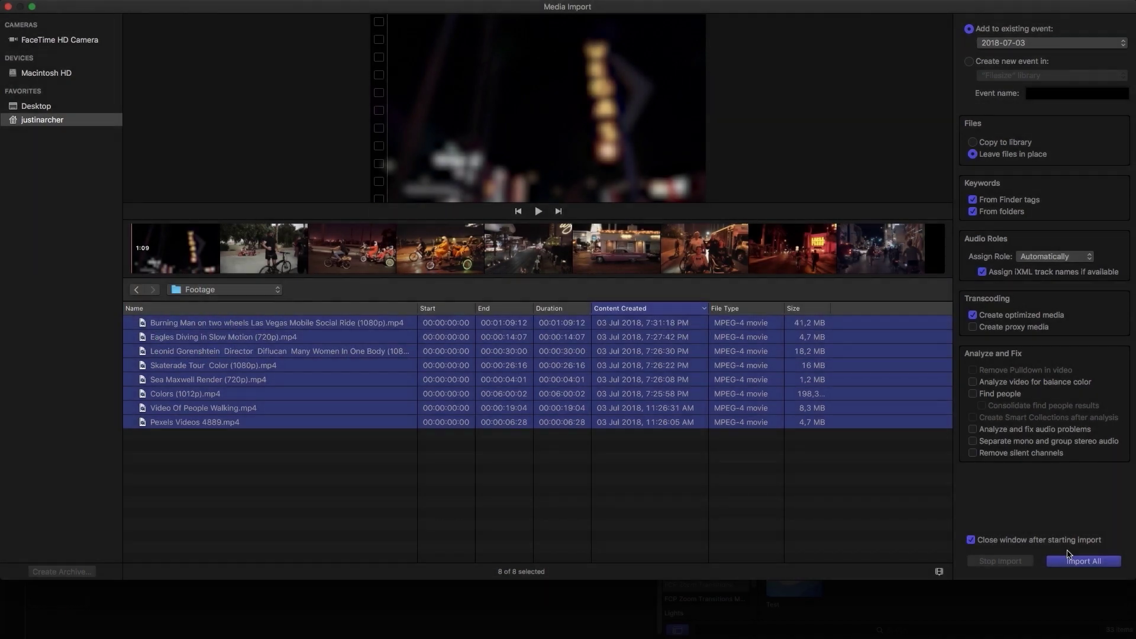
left_click(1069, 558)
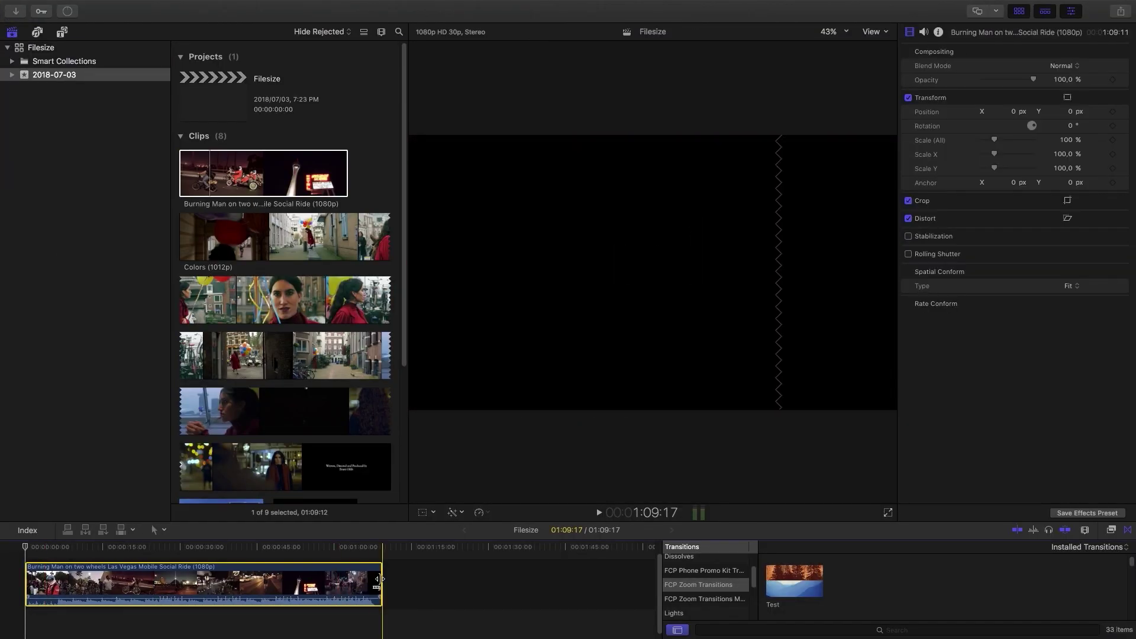
Add Eagles Diving, a short Sea Maxwell section and Pexels Videos 4889 to the timeline
scroll(237, 414, "down", 5)
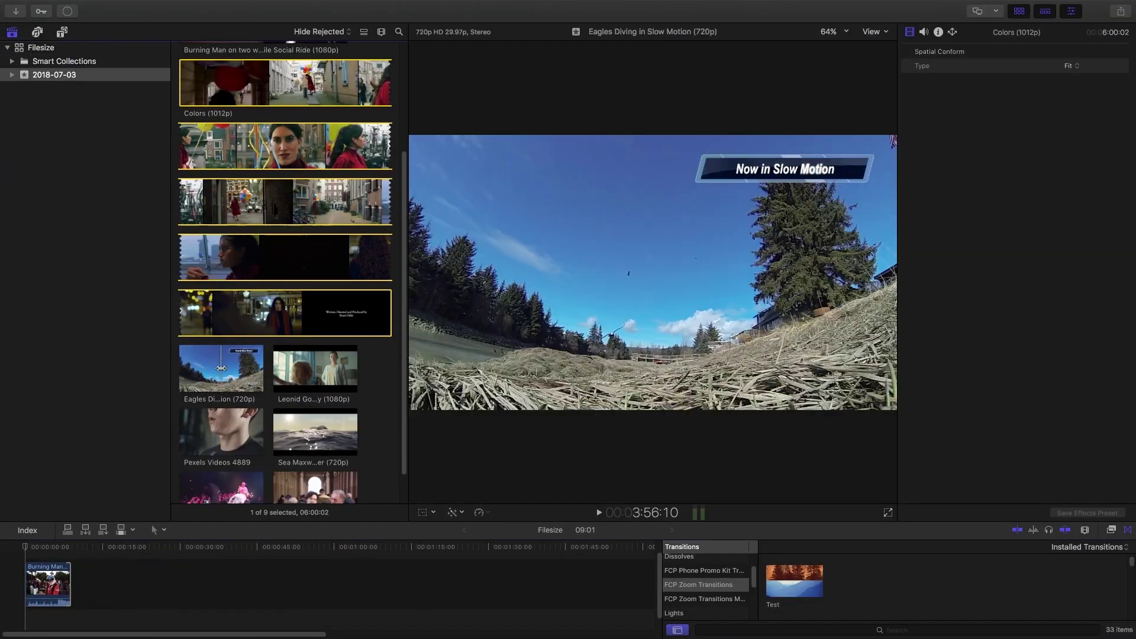
left_click(205, 367)
mouse_move(206, 367)
left_mouse_down()
mouse_move(124, 582)
mouse_move(89, 583)
left_mouse_up()
mouse_move(315, 432)
left_mouse_down()
mouse_move(216, 574)
mouse_move(113, 584)
left_mouse_up()
left_click(203, 425)
key("e")
Add Skaterade Tour to the timeline, select Video Of People Walking, and reopen the Filesize library
scroll(202, 424, "down", 1)
left_click(222, 457)
left_click_drag(221, 457, 199, 582)
left_click(315, 457)
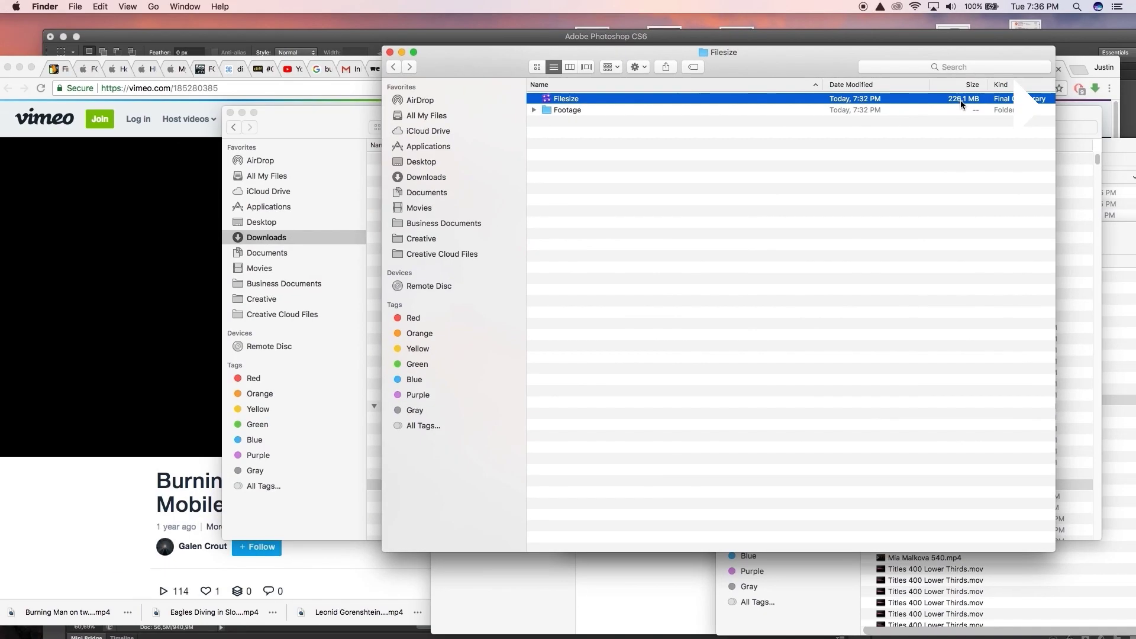
double_click(611, 139)
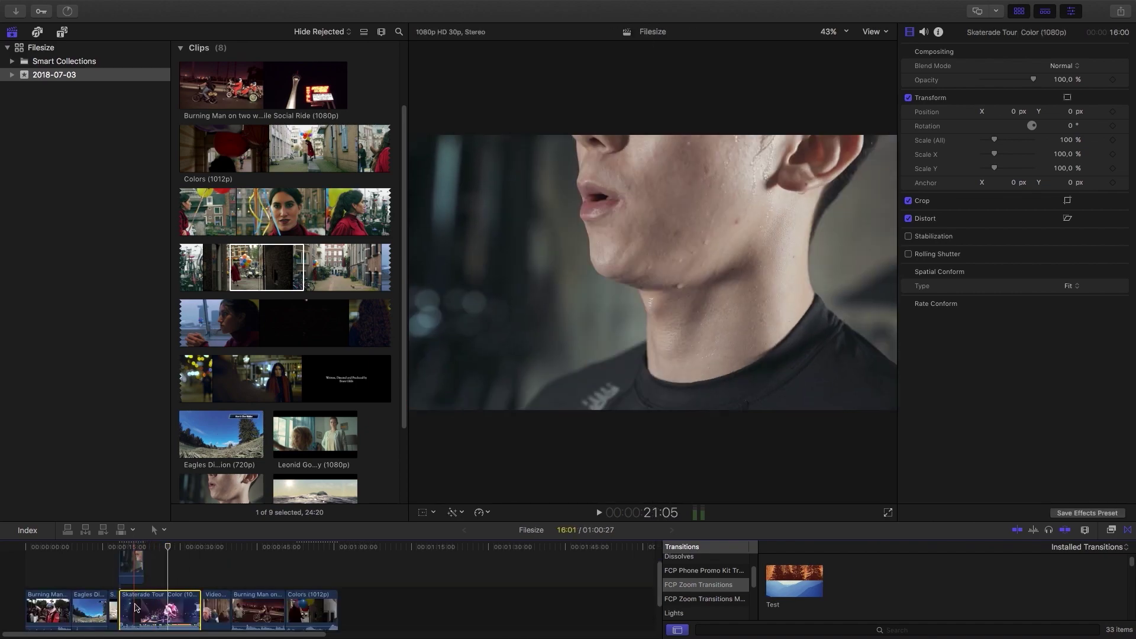
Trim and reorder the timeline clips and shift the overlay clip to Y 290
left_click_drag(180, 602, 165, 602)
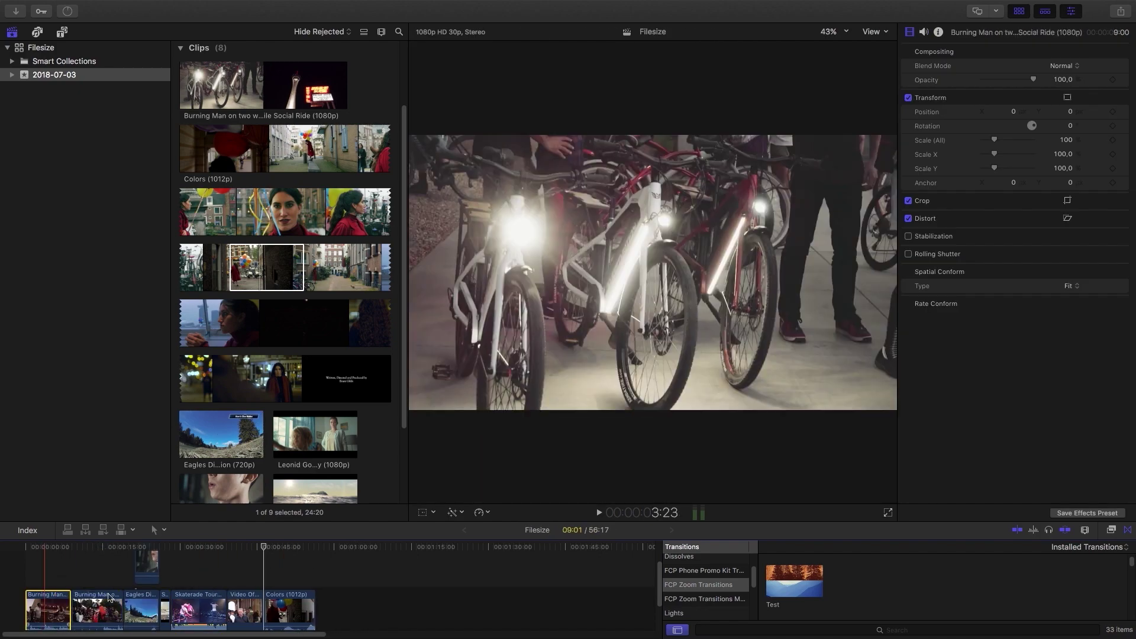
mouse_move(177, 602)
left_mouse_down()
mouse_move(114, 602)
mouse_move(160, 602)
left_mouse_up()
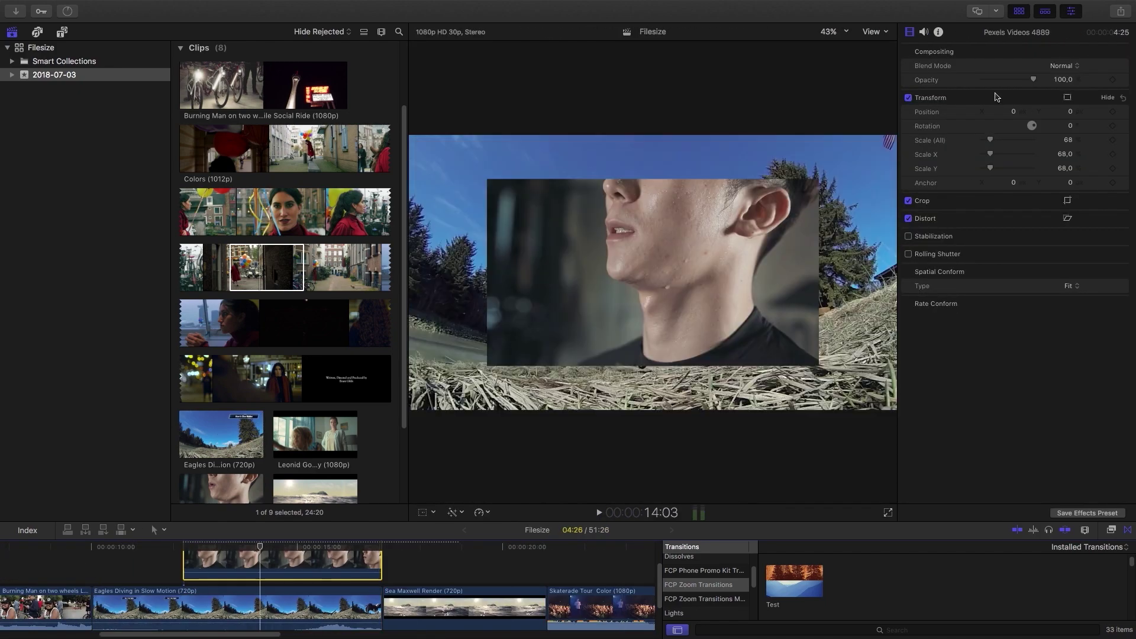
left_click_drag(1063, 112, 1072, 118)
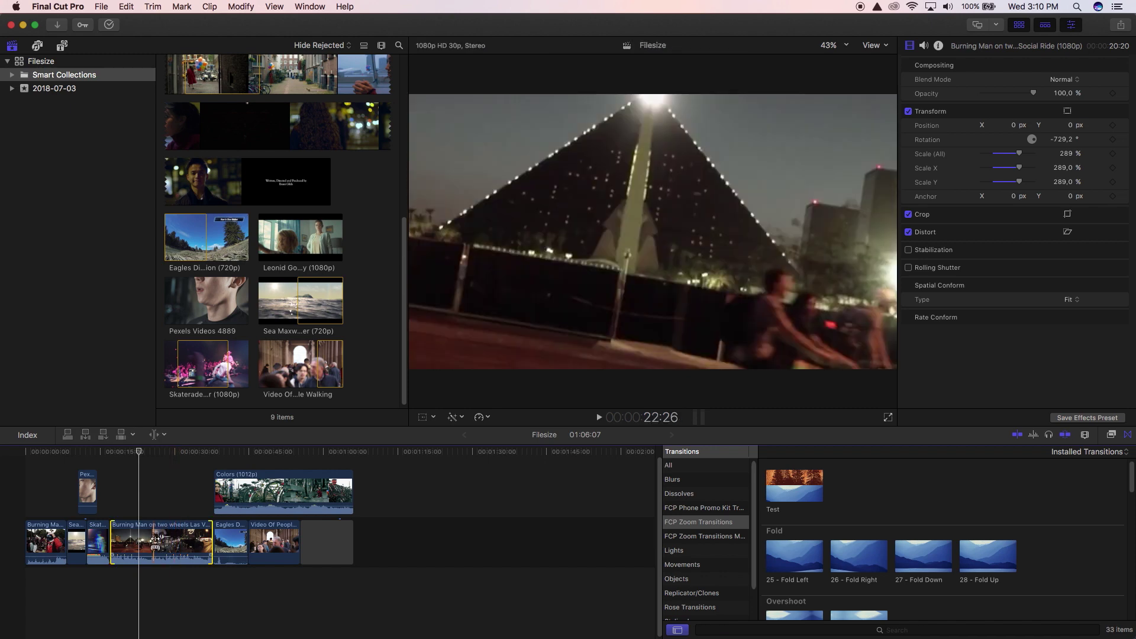
Extend Burning Man's end and give the Colors overlay 126% scale and -224.1° rotation
left_click_drag(174, 541, 207, 542)
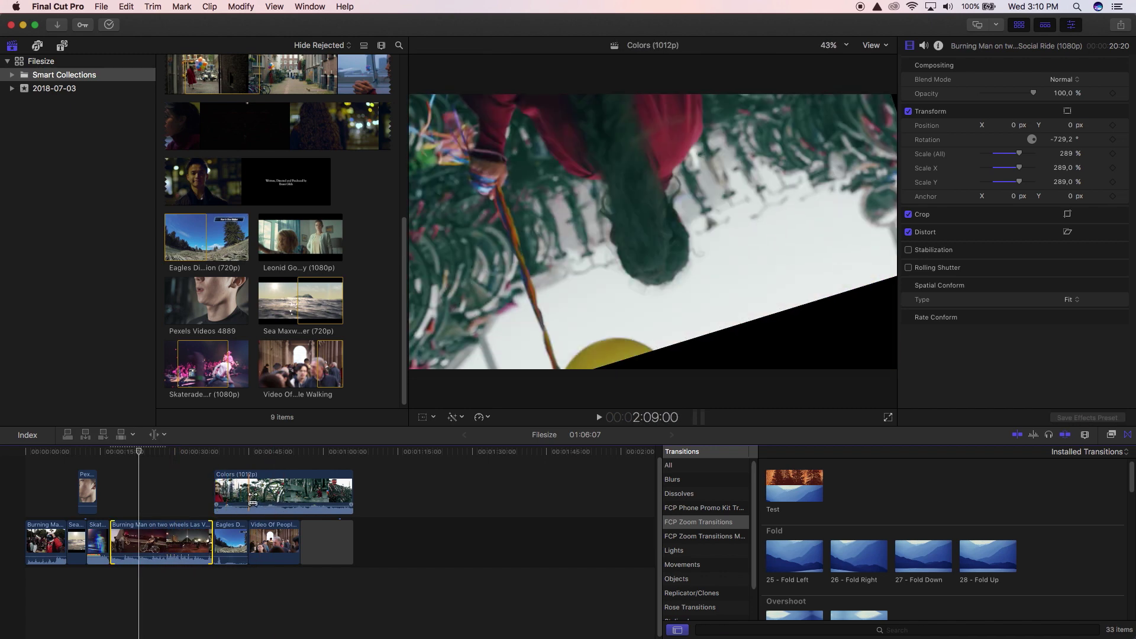
left_click(252, 493)
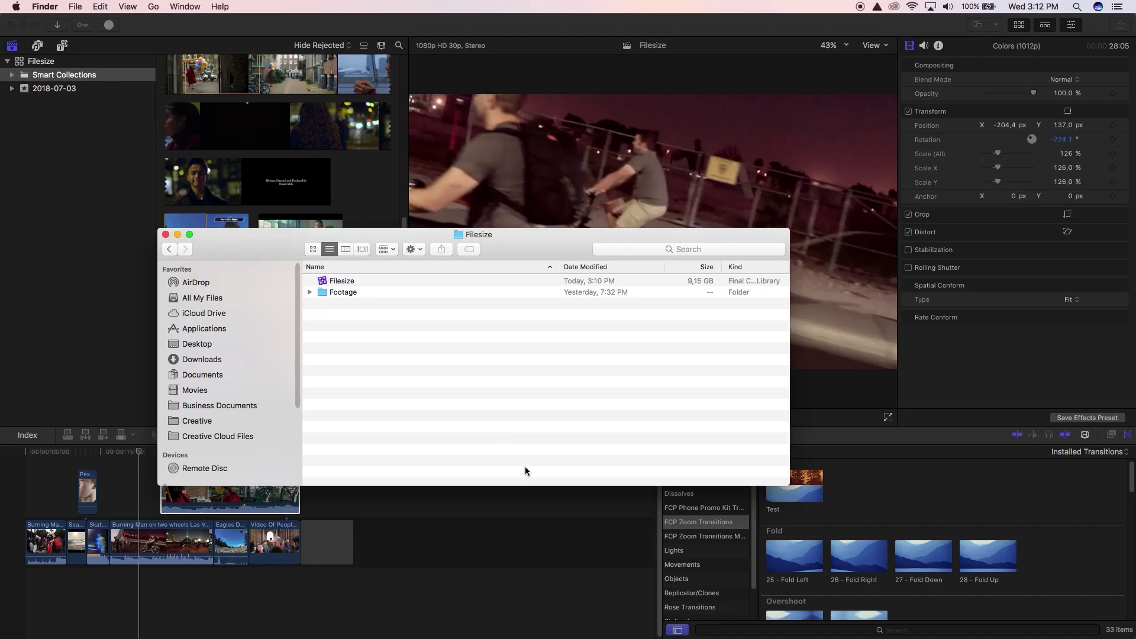
left_click(562, 28)
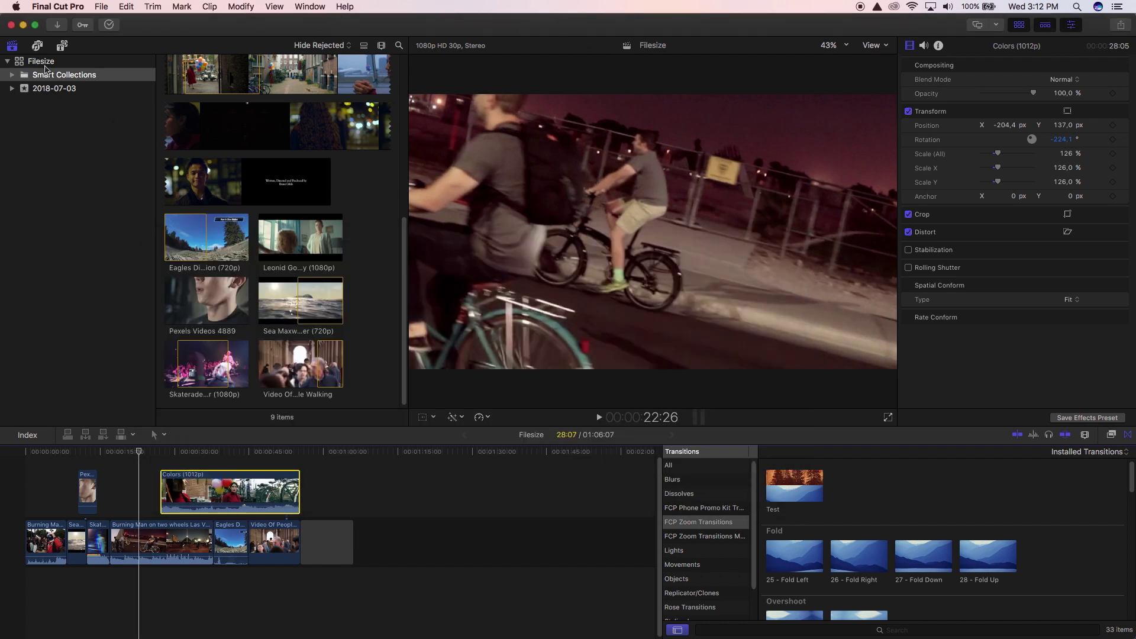
Delete all render files, not just unused ones, from the Filesize library's generated files
left_click(45, 62)
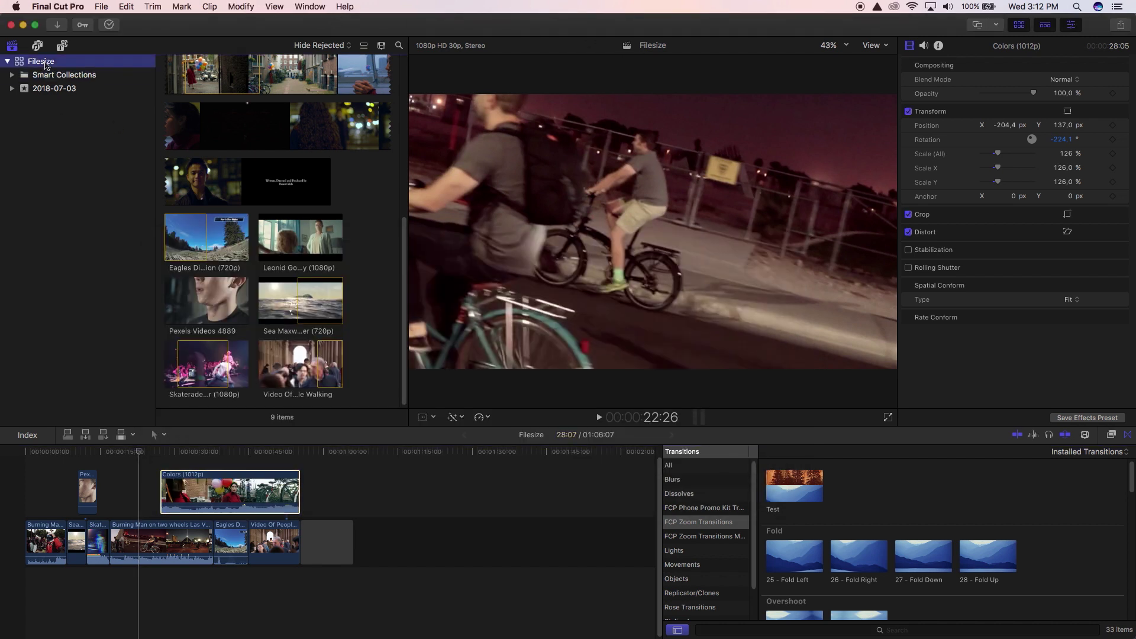
left_click(71, 8)
mouse_move(101, 6)
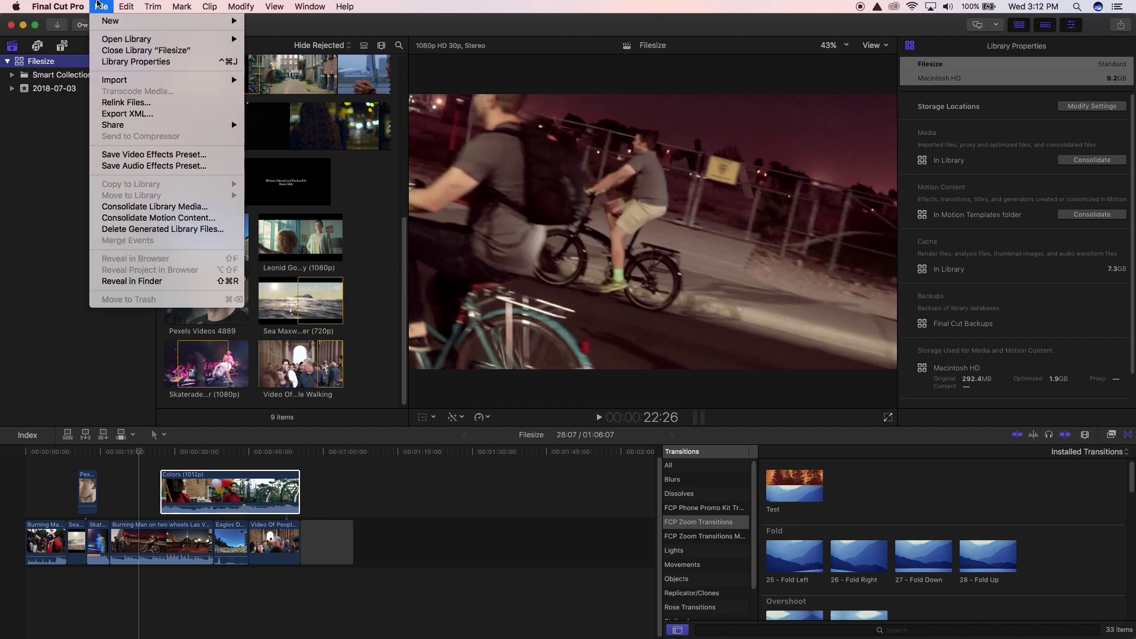
left_click(180, 230)
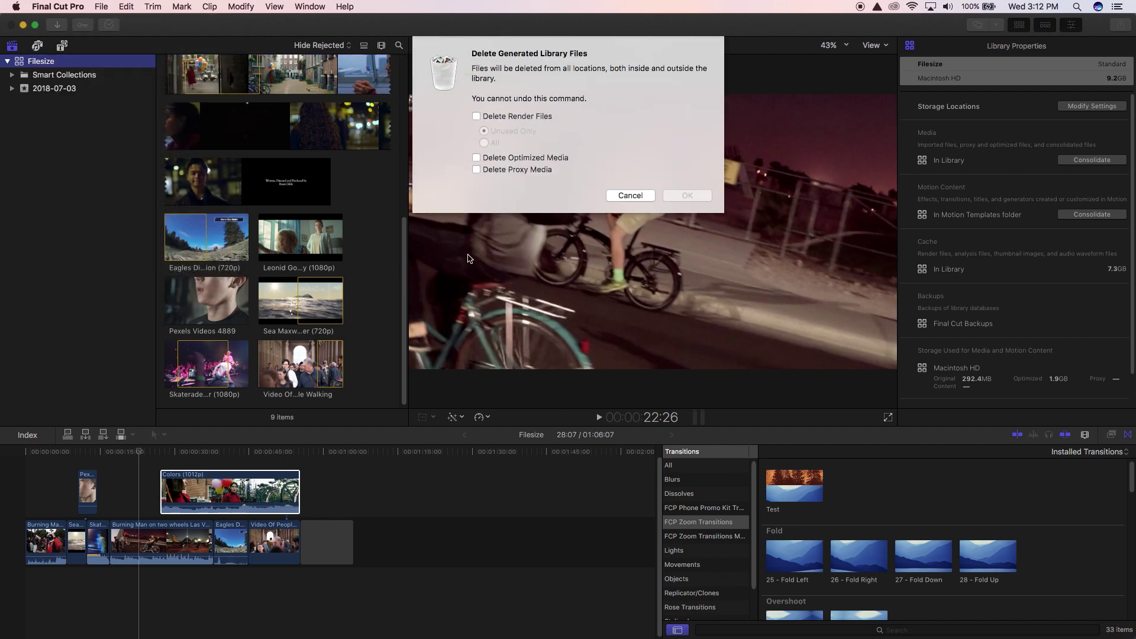
left_click(477, 117)
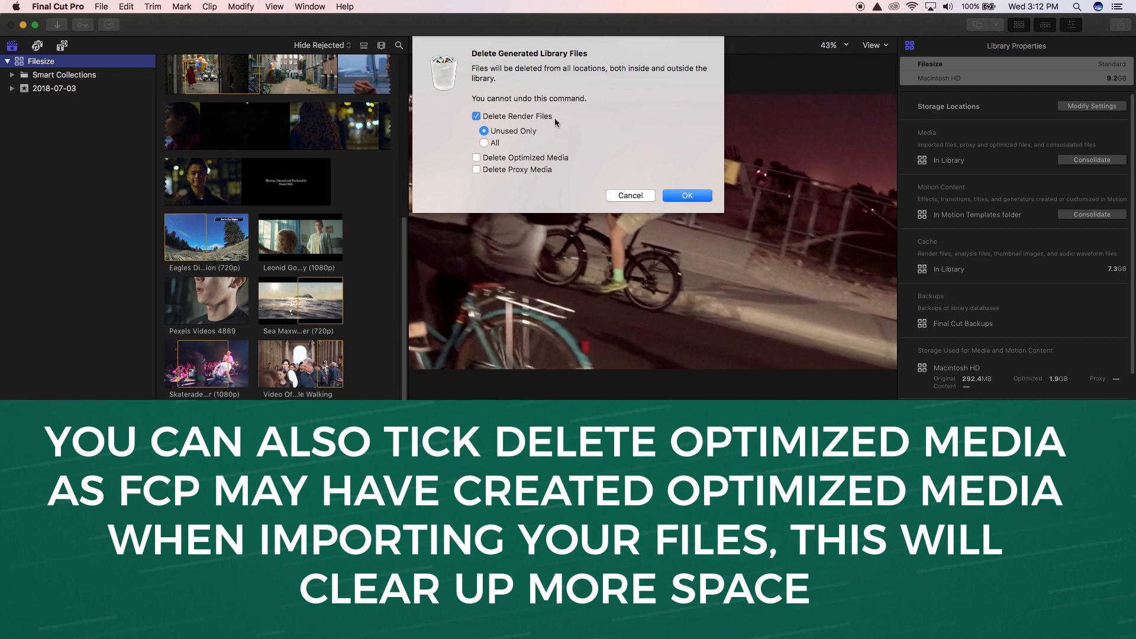
left_click(485, 144)
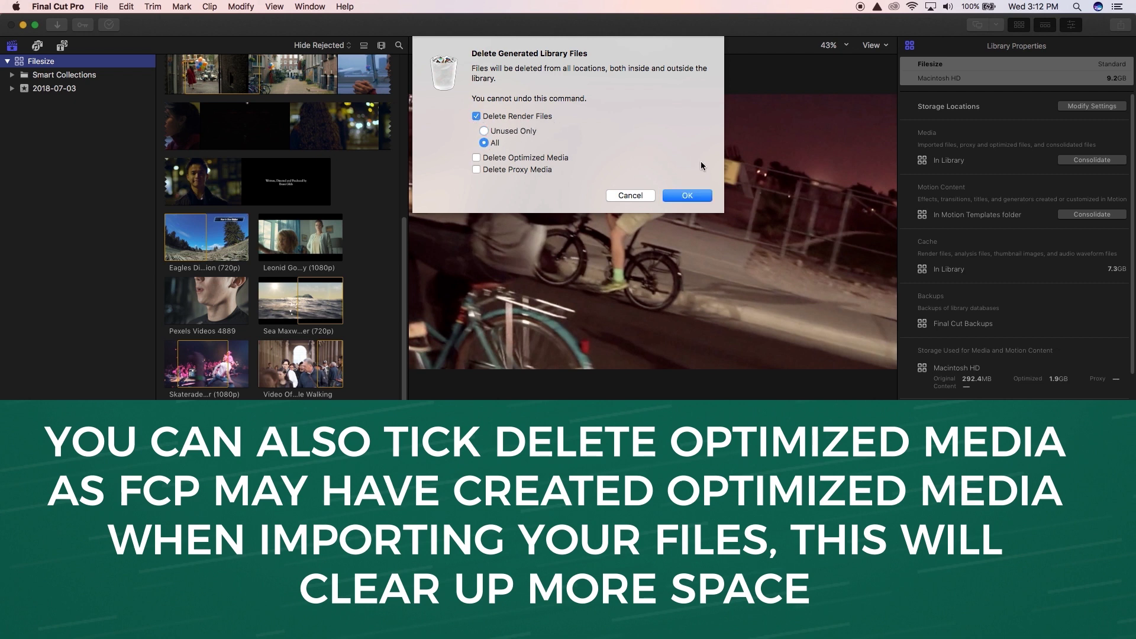
left_click(691, 198)
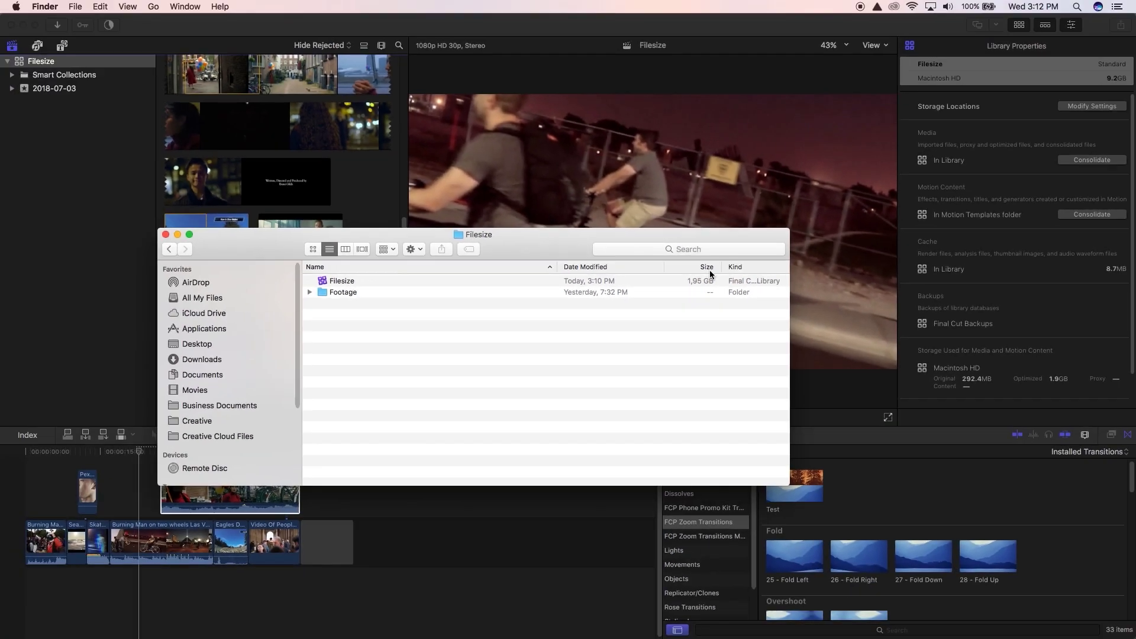
Return to Final Cut Pro after seeing the library listed at 1,95 GB in Finder
left_click(178, 500)
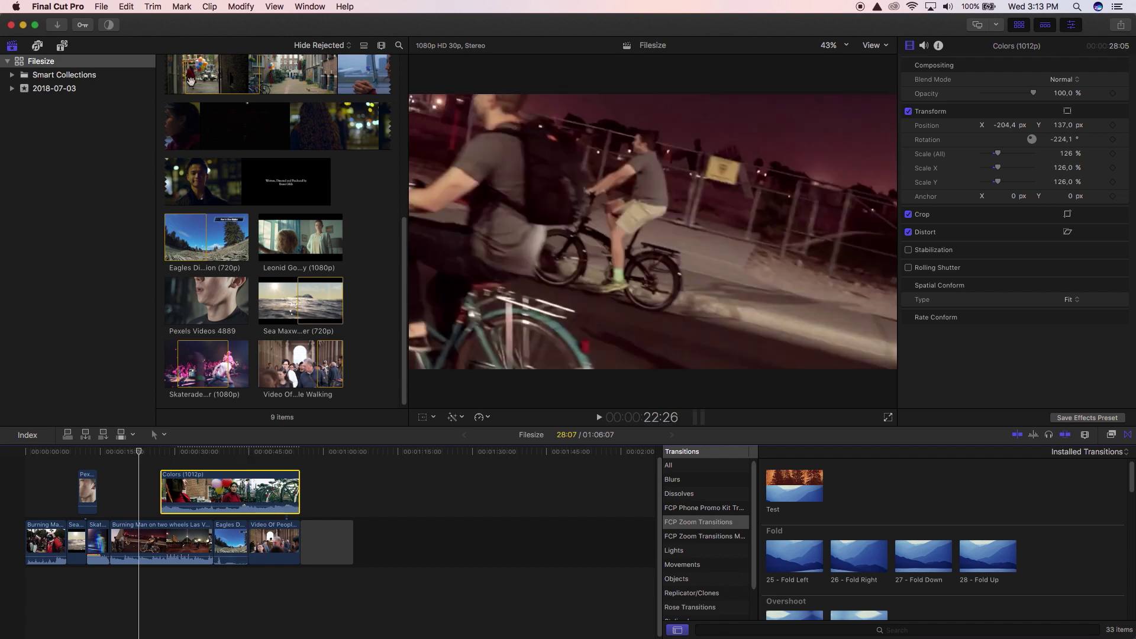
Uncheck Background render in the Playback preferences and close the Preferences window
left_click(51, 6)
left_click(88, 38)
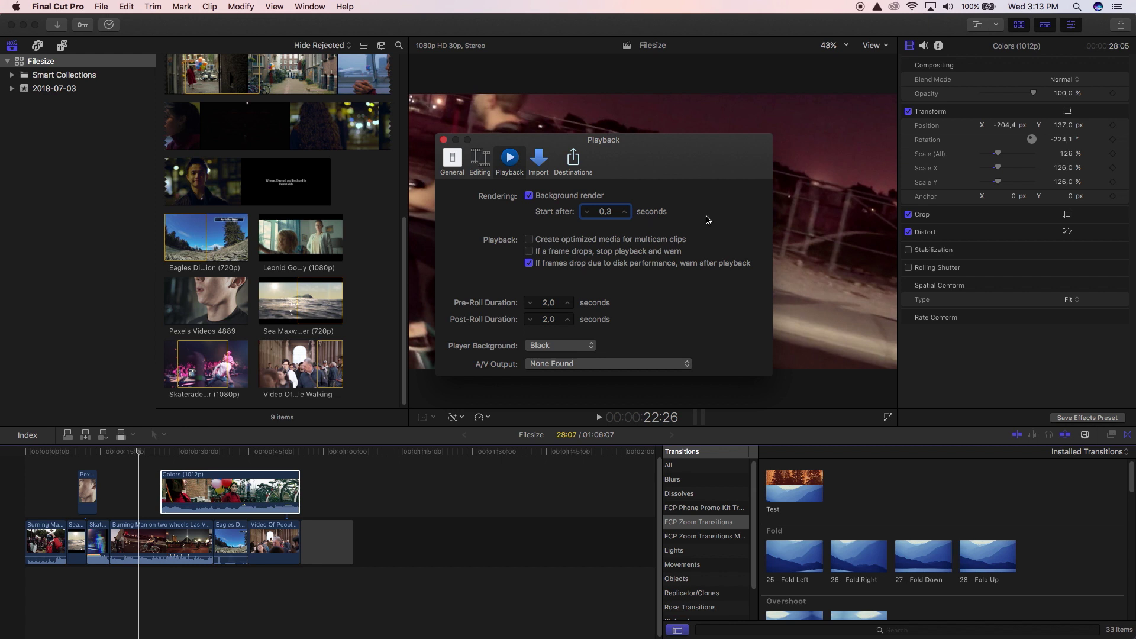
left_click(530, 196)
left_click(443, 139)
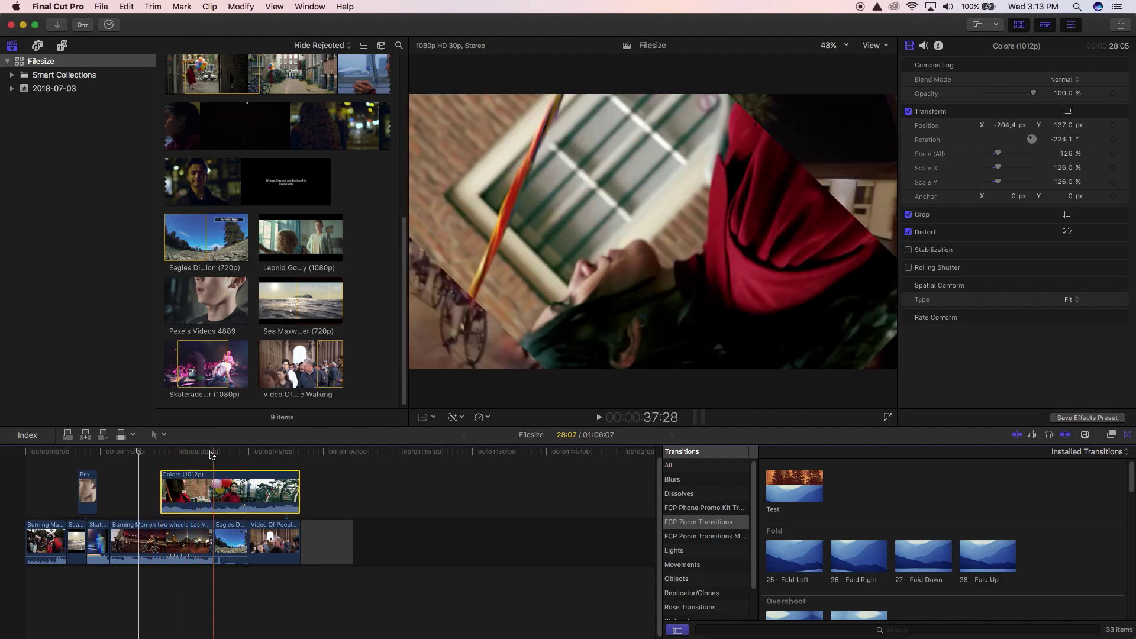
Play the timeline briefly, then create proxy media for the eight browser clips via Transcode Media
key("space")
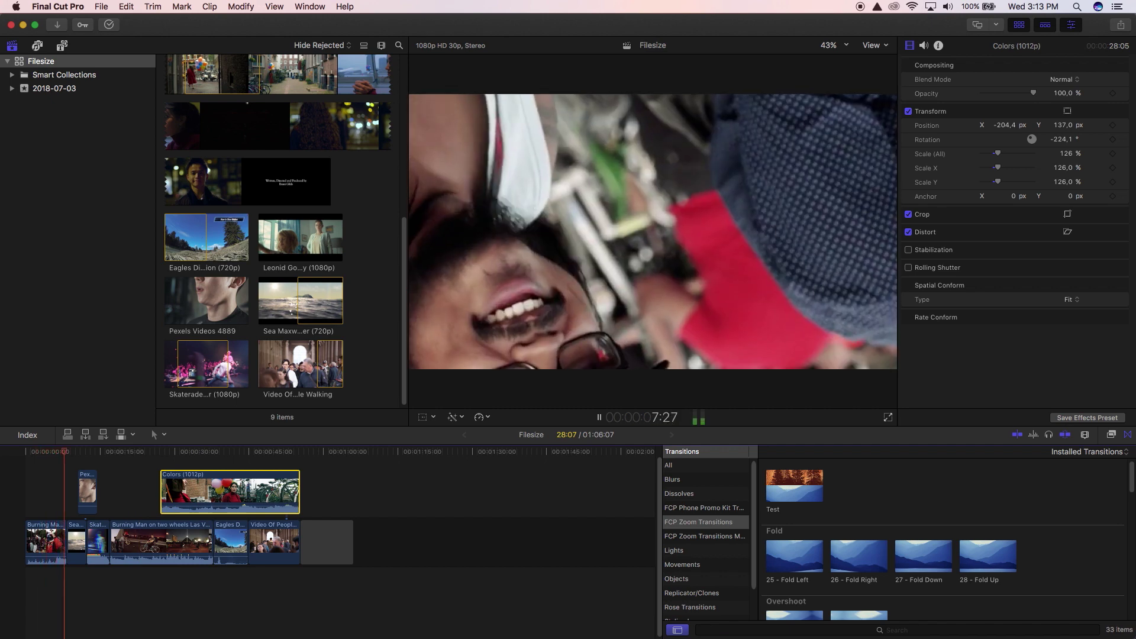
key("space")
left_click(221, 244)
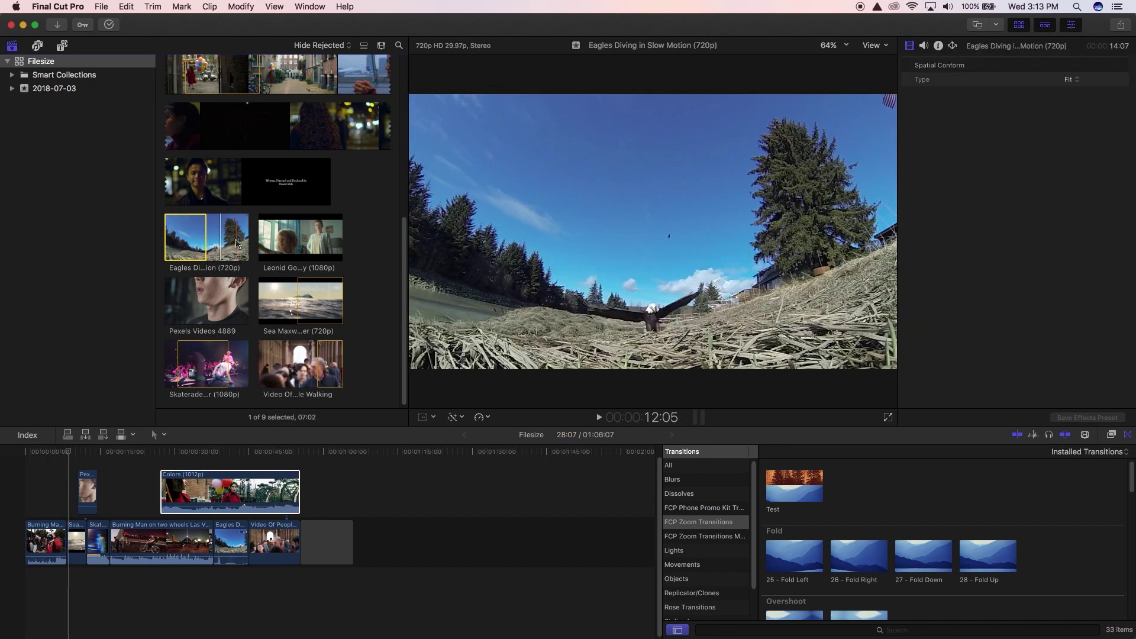
key("super+a")
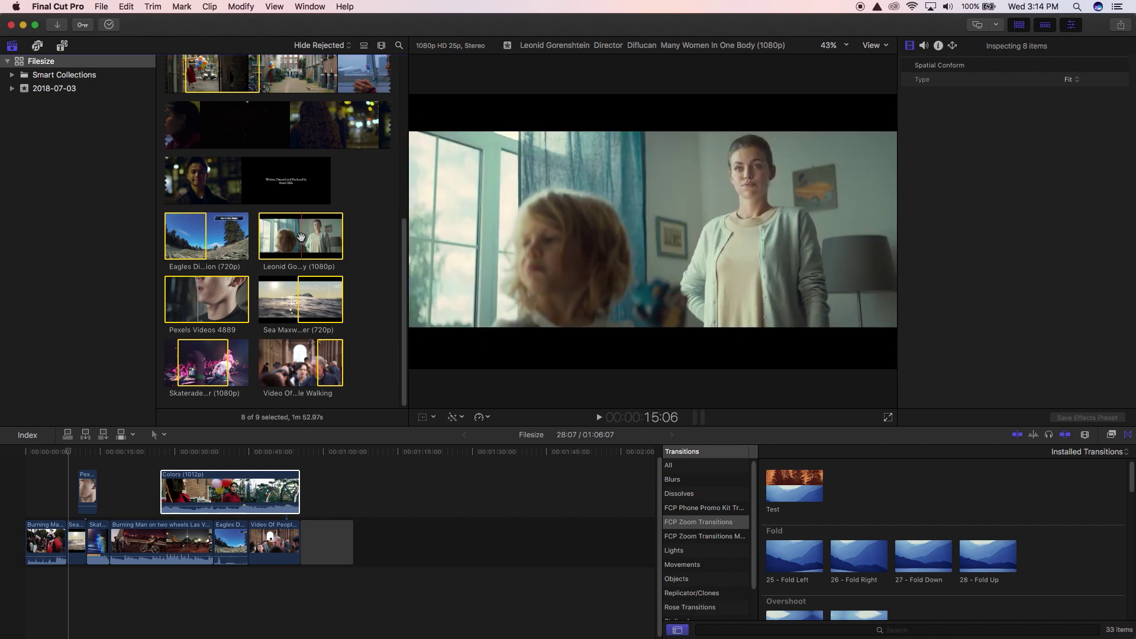
right_click(309, 245)
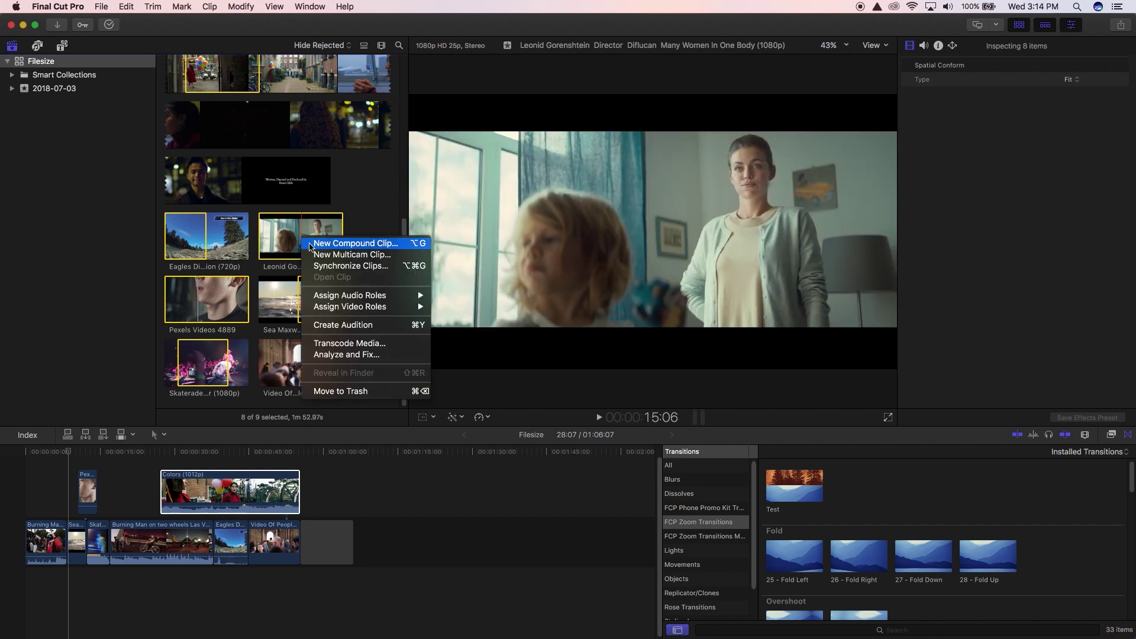
left_click(385, 347)
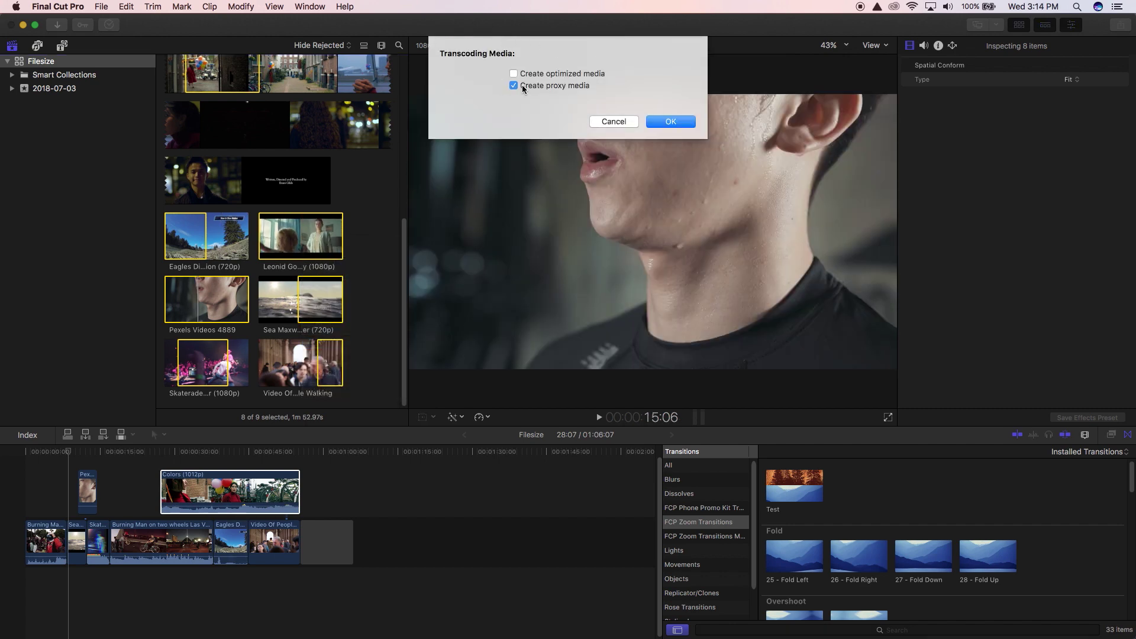
left_click(684, 121)
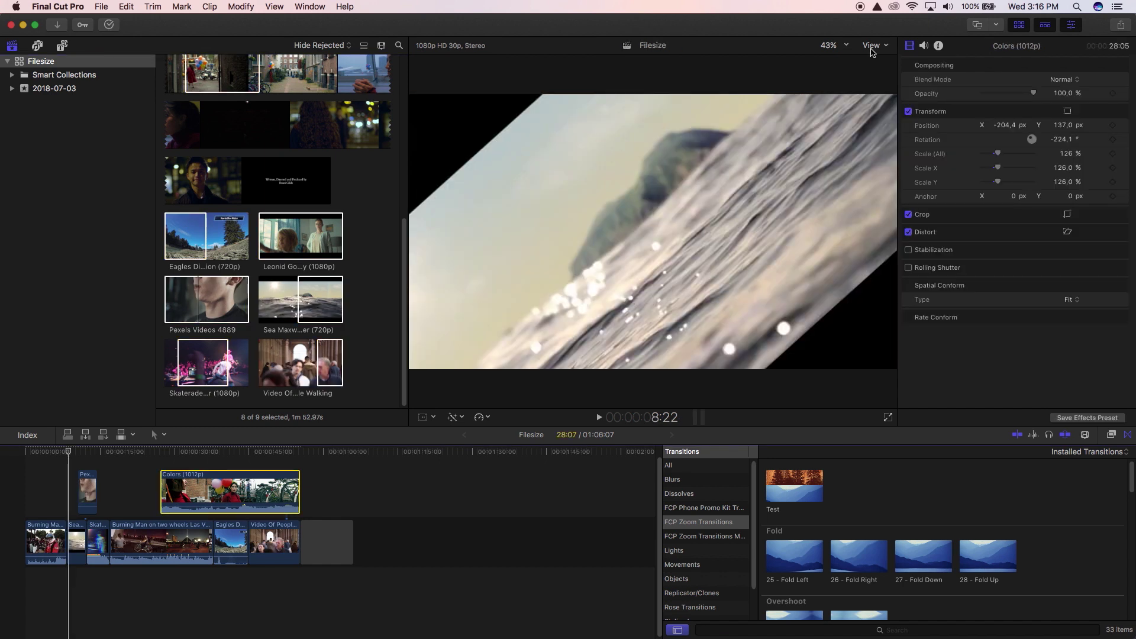
Switch the viewer to Proxy, scrub and play the edit, then return to Optimized/Original
left_click(870, 48)
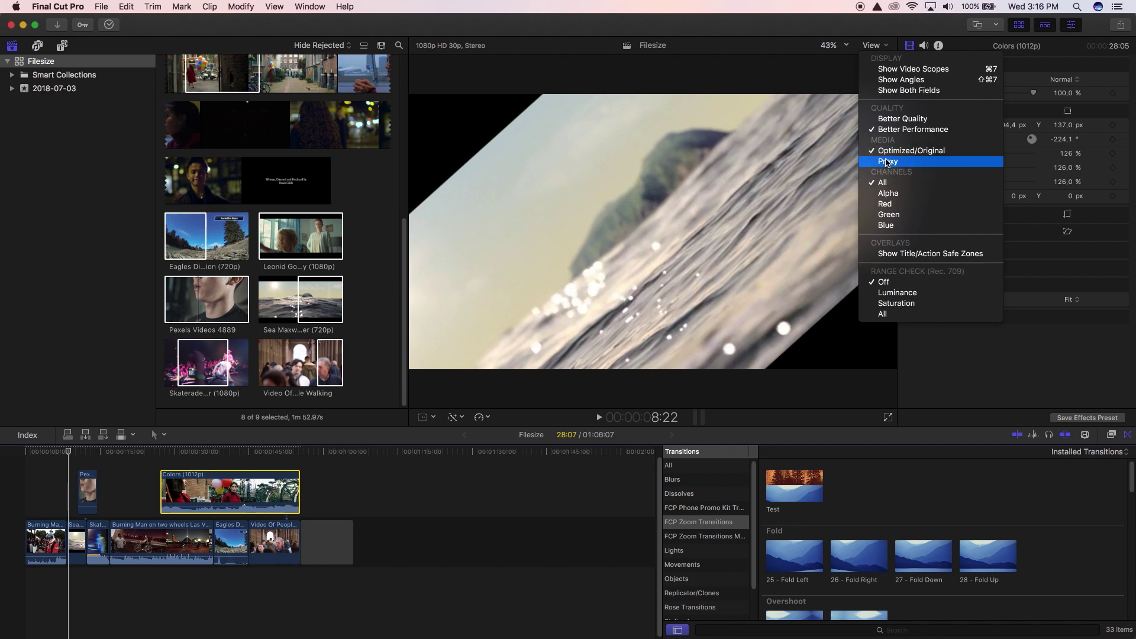
left_click(887, 162)
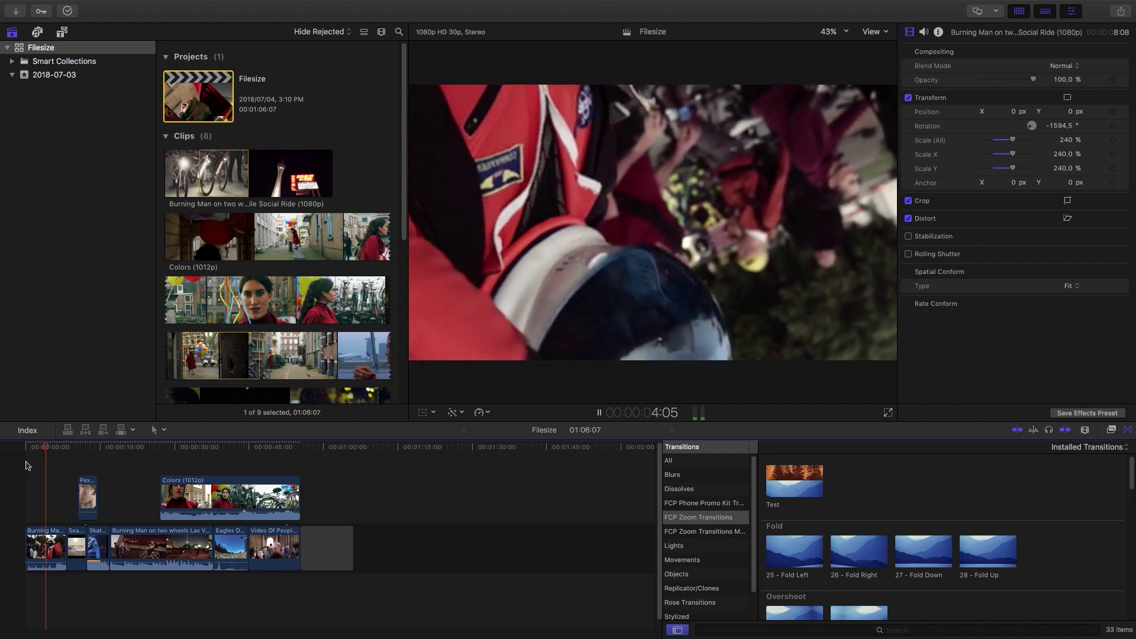
left_click(71, 456)
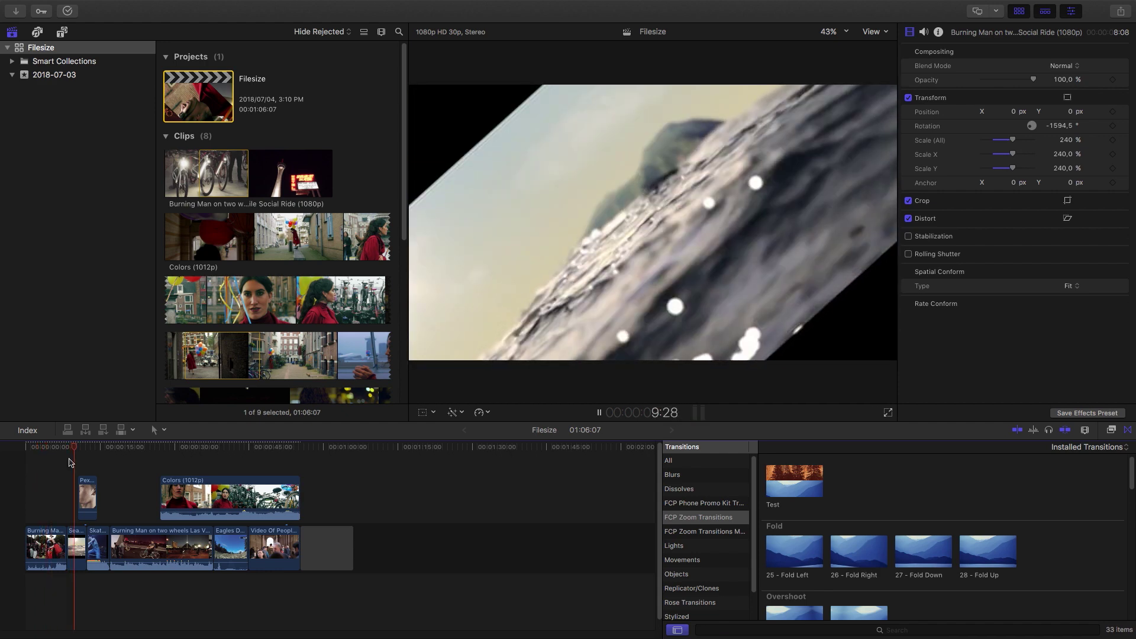
left_click_drag(74, 456, 196, 449)
key("space")
left_click(873, 31)
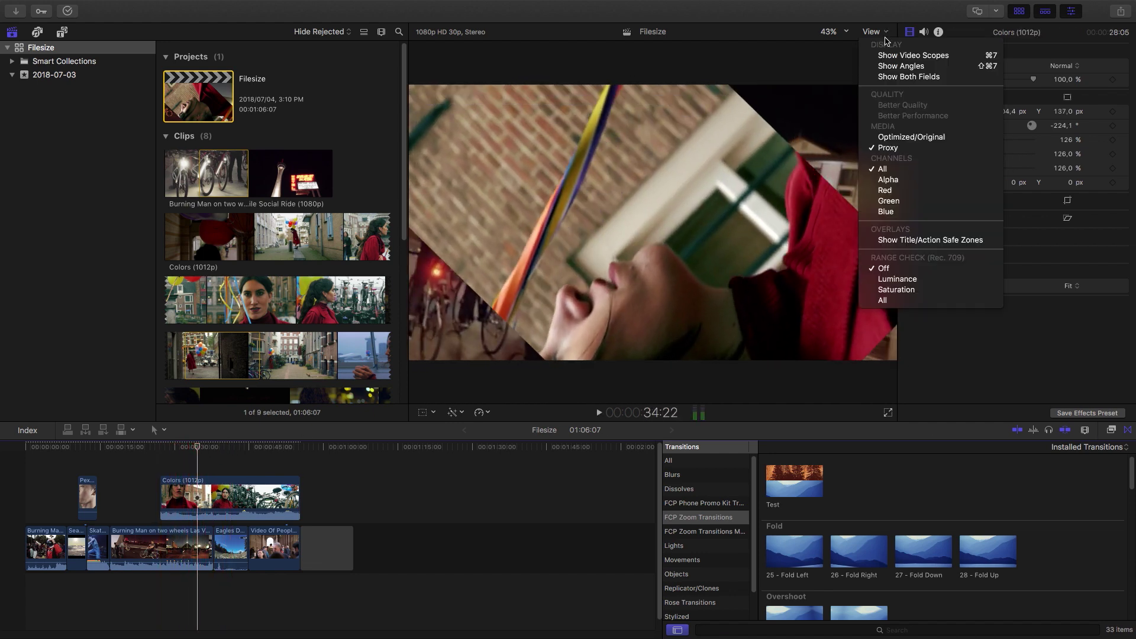
left_click(910, 142)
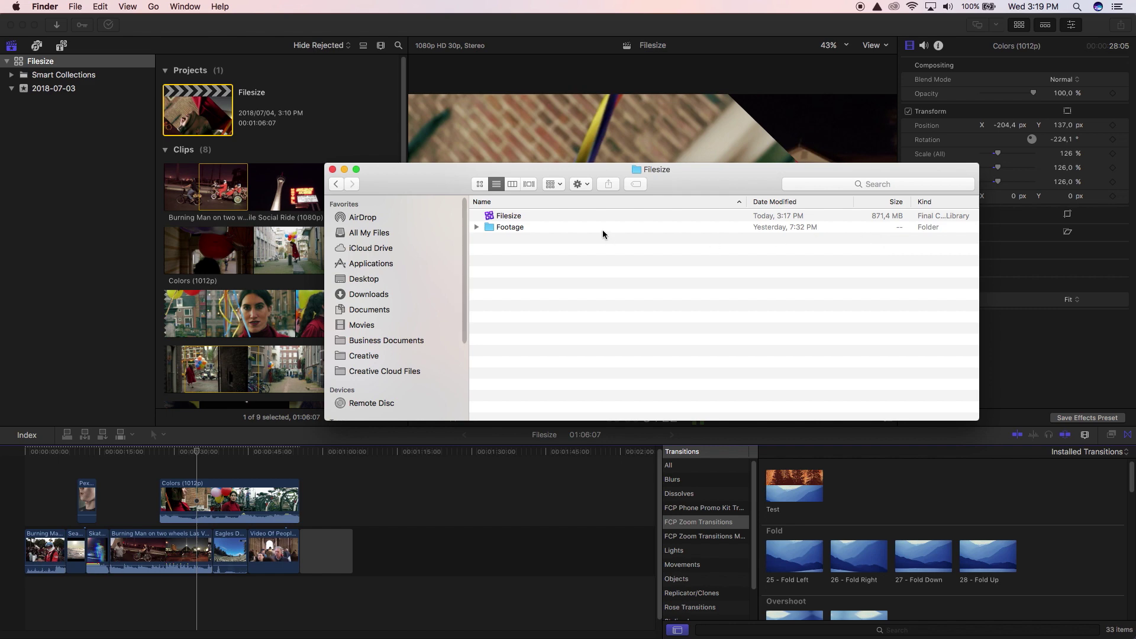
Show the Get Info details for the Footage folder in Finder
right_click(504, 231)
left_click(545, 269)
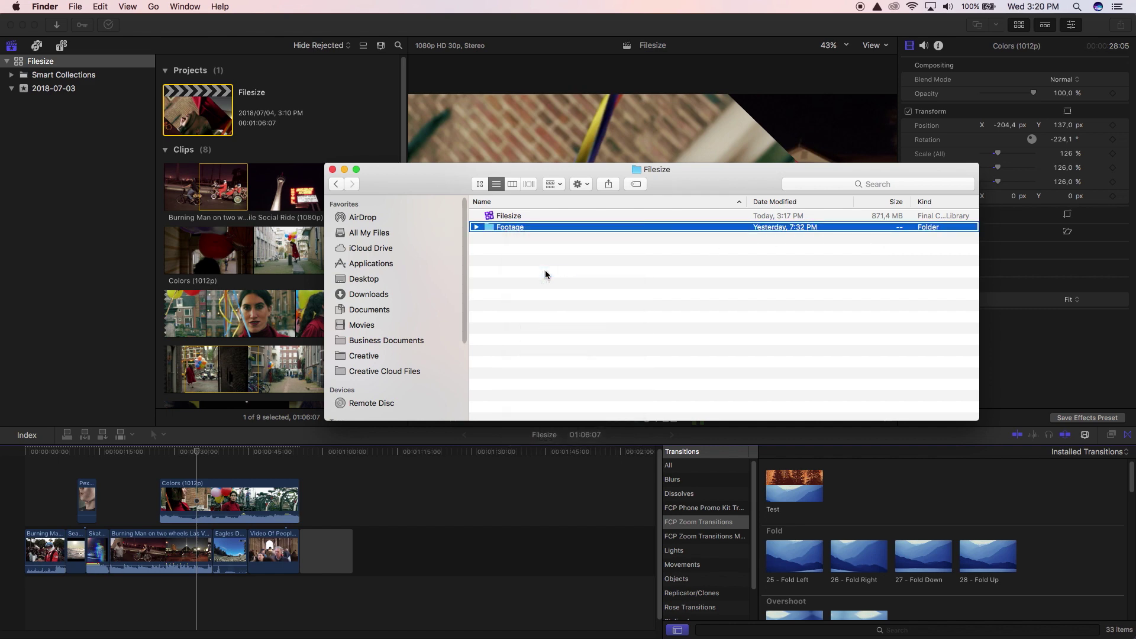